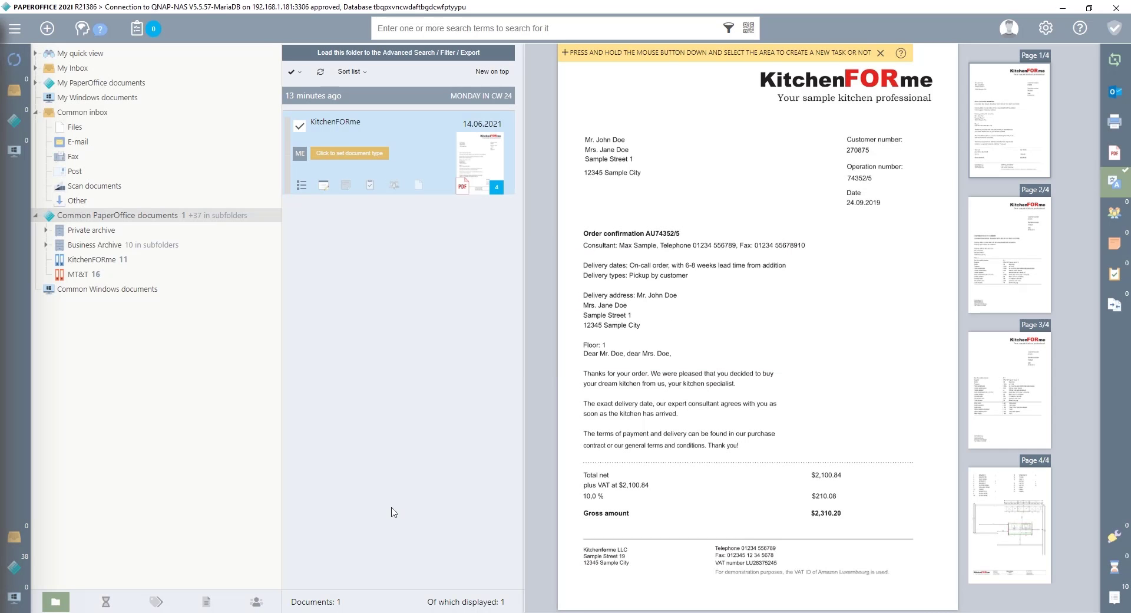
# Set the default data backup directory to the Documents\PO-Backup\QNAP\EN folder in the database and backup settings.
pyautogui.click(1046, 29)
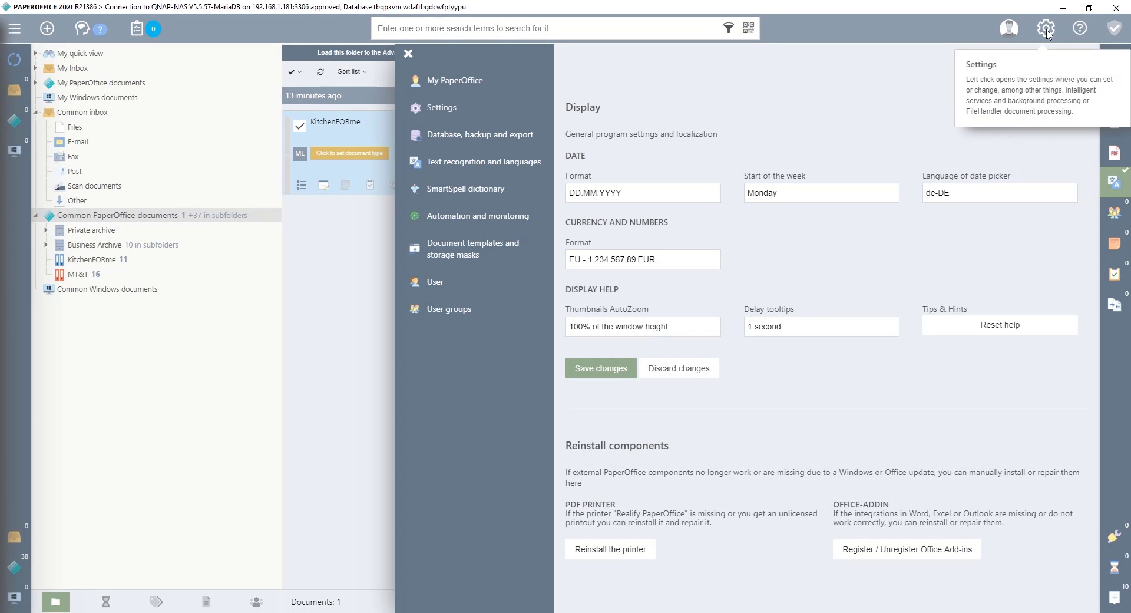
pyautogui.click(471, 138)
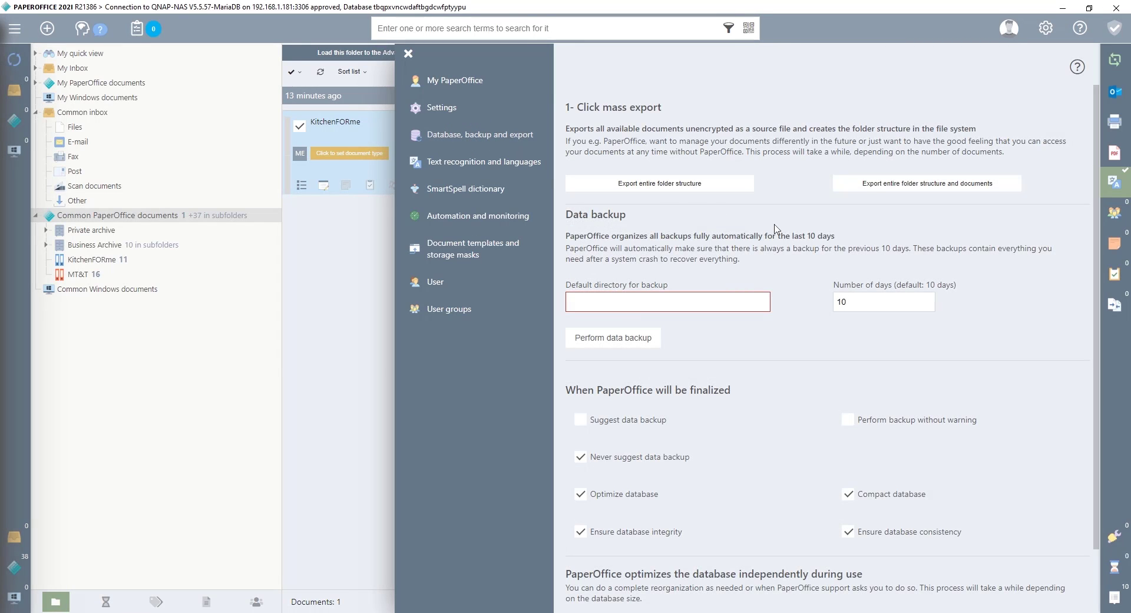
pyautogui.click(648, 296)
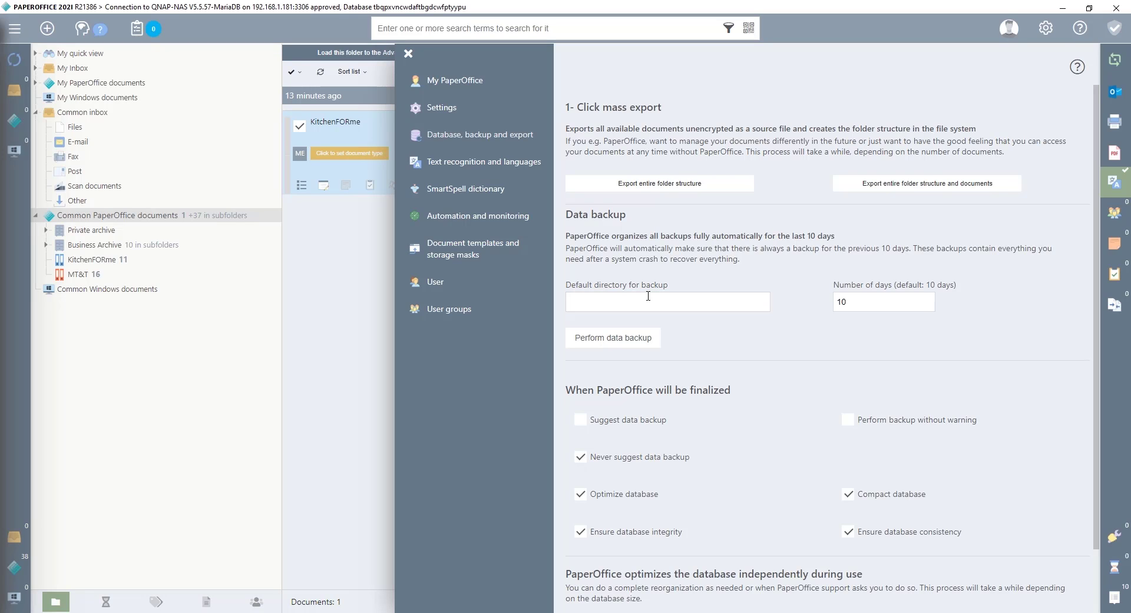
pyautogui.click(648, 295)
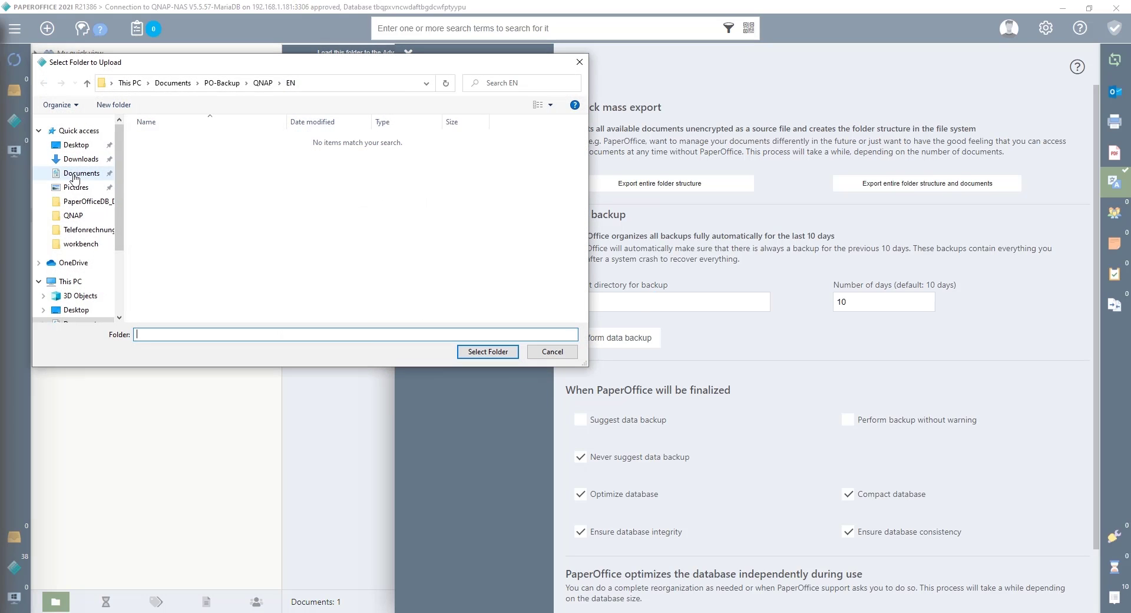
pyautogui.click(73, 175)
pyautogui.doubleClick(483, 156)
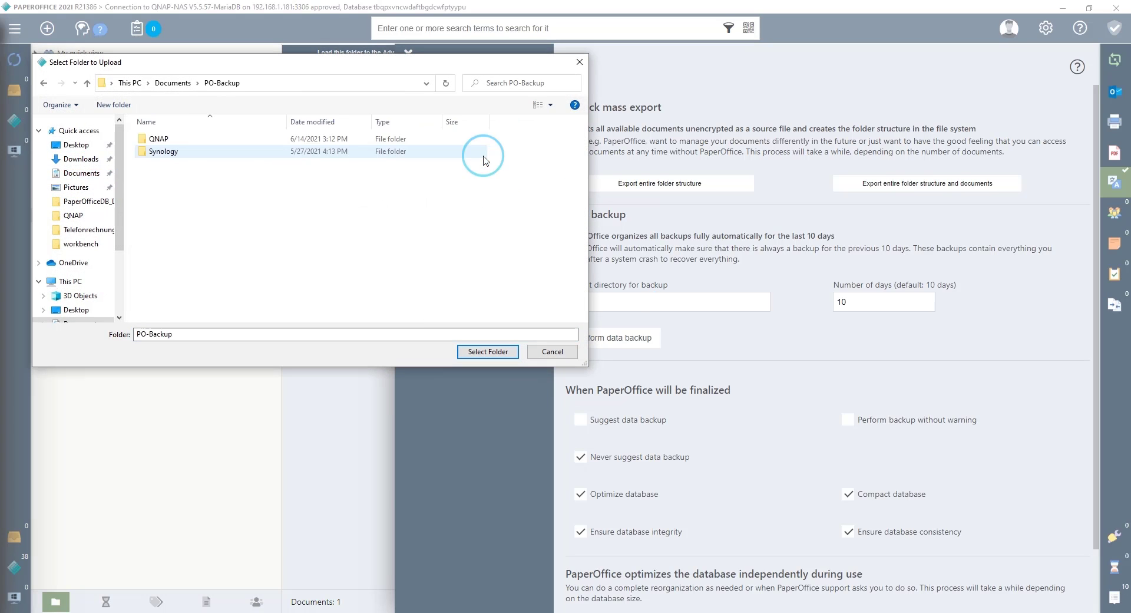
pyautogui.doubleClick(174, 139)
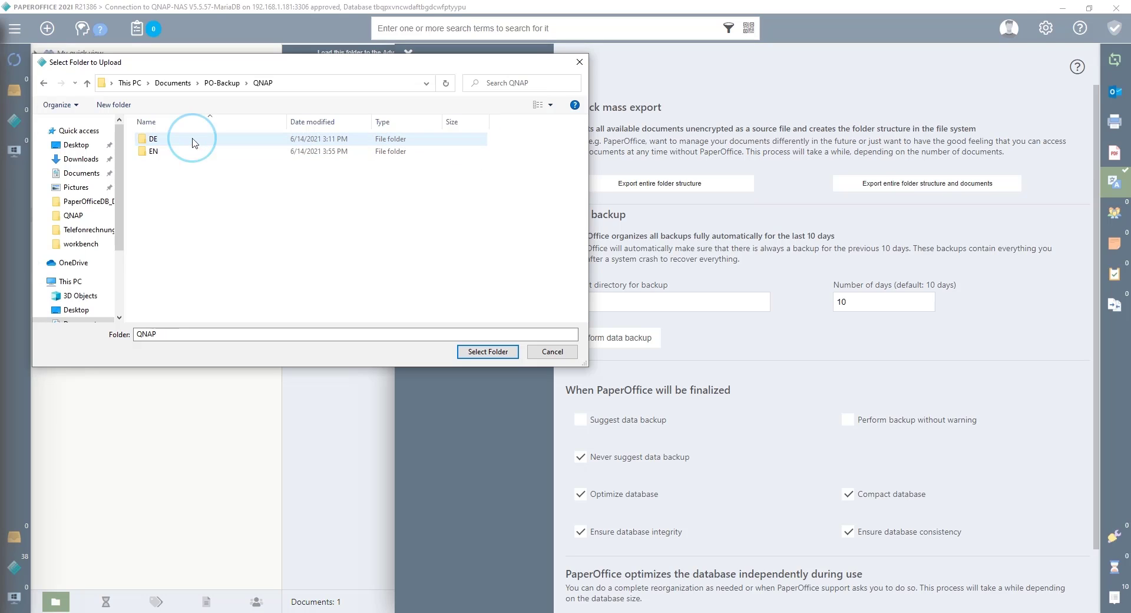
pyautogui.doubleClick(154, 151)
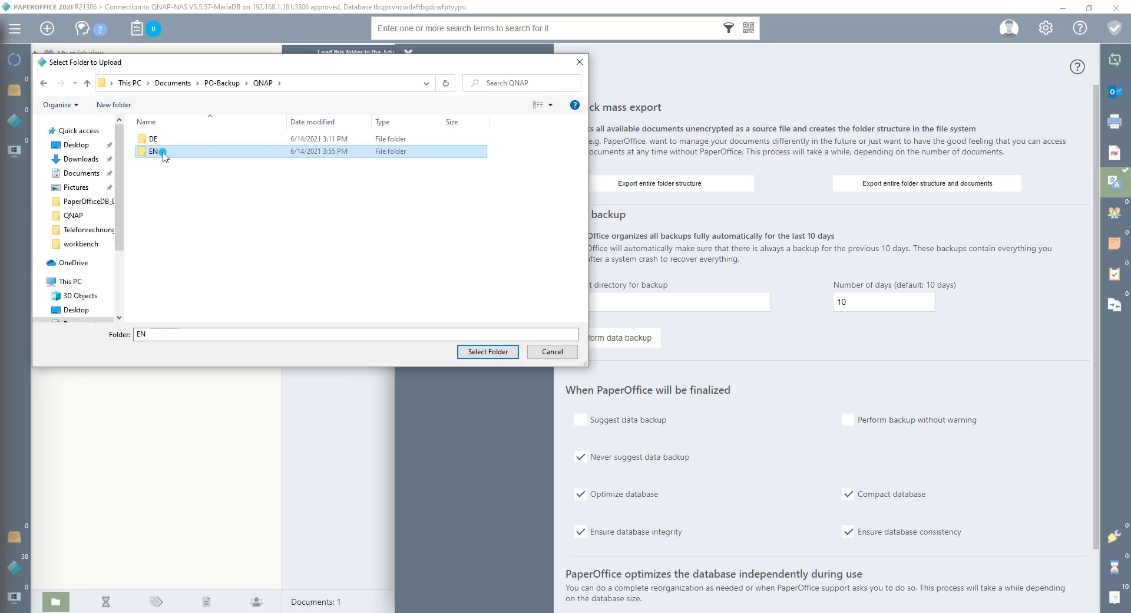
pyautogui.click(502, 351)
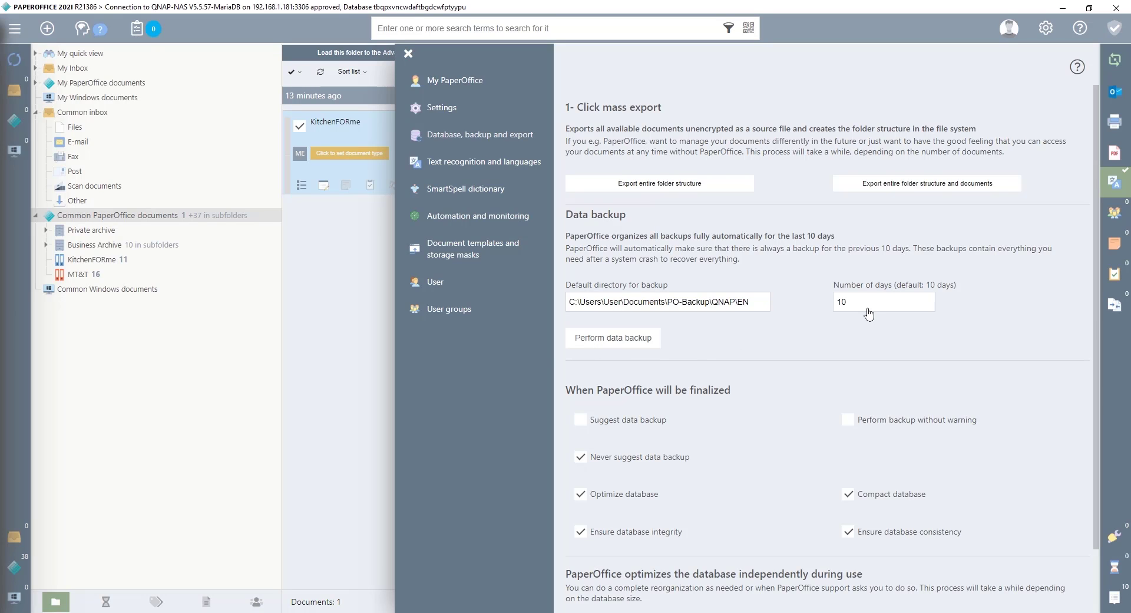
# Keep 10 backup days, enable Suggest data backup for program exit, and save the changed settings.
pyautogui.click(869, 312)
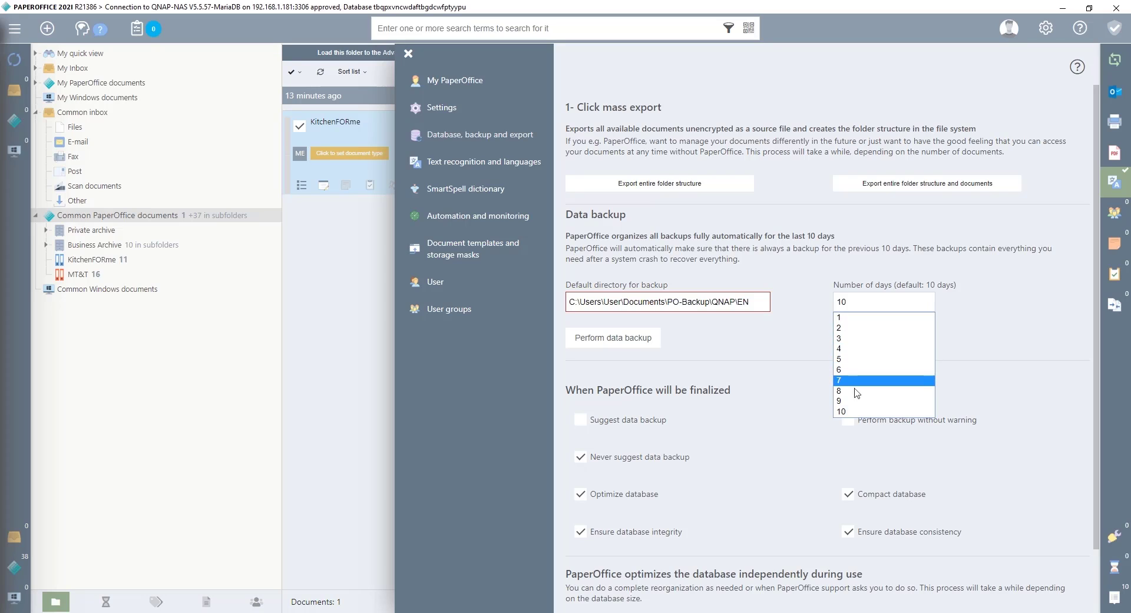
pyautogui.click(861, 307)
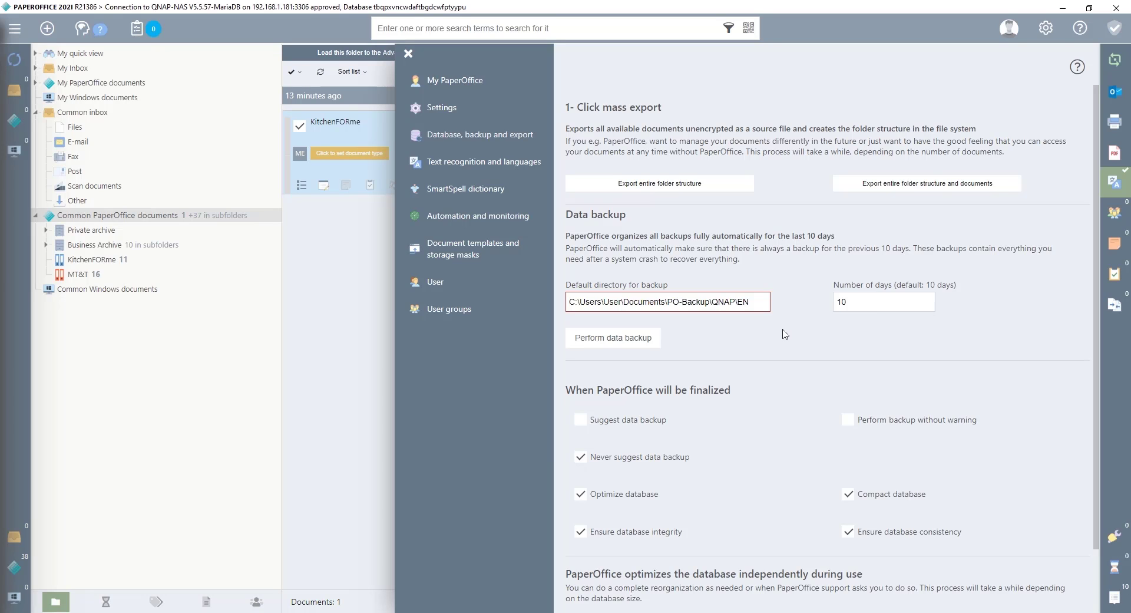
pyautogui.scroll(-2, 785, 334)
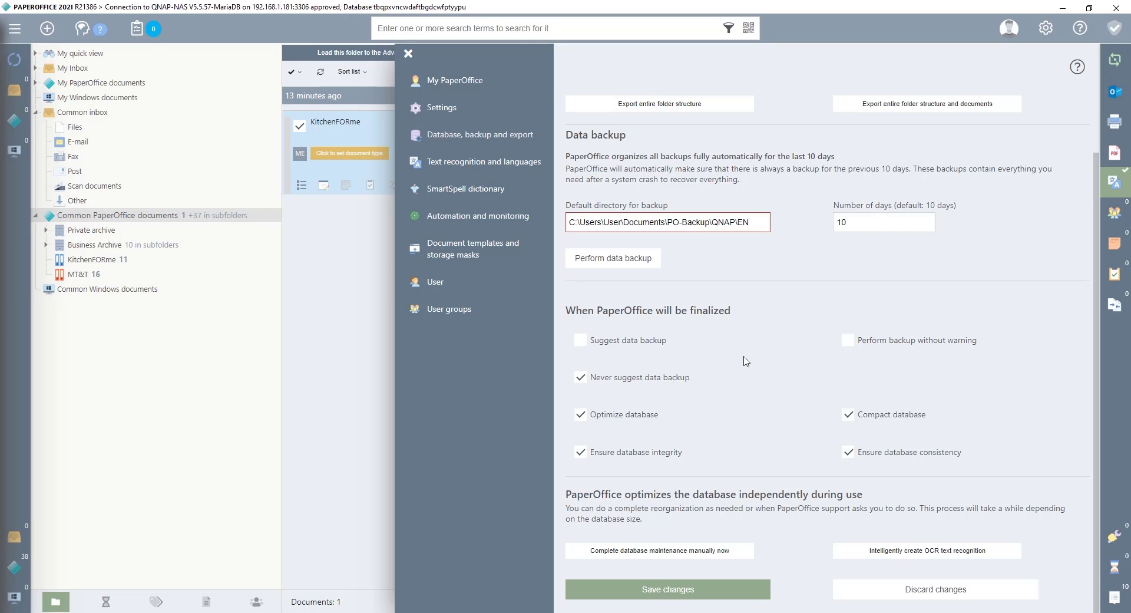
pyautogui.click(582, 343)
pyautogui.click(854, 348)
pyautogui.click(584, 342)
pyautogui.click(694, 588)
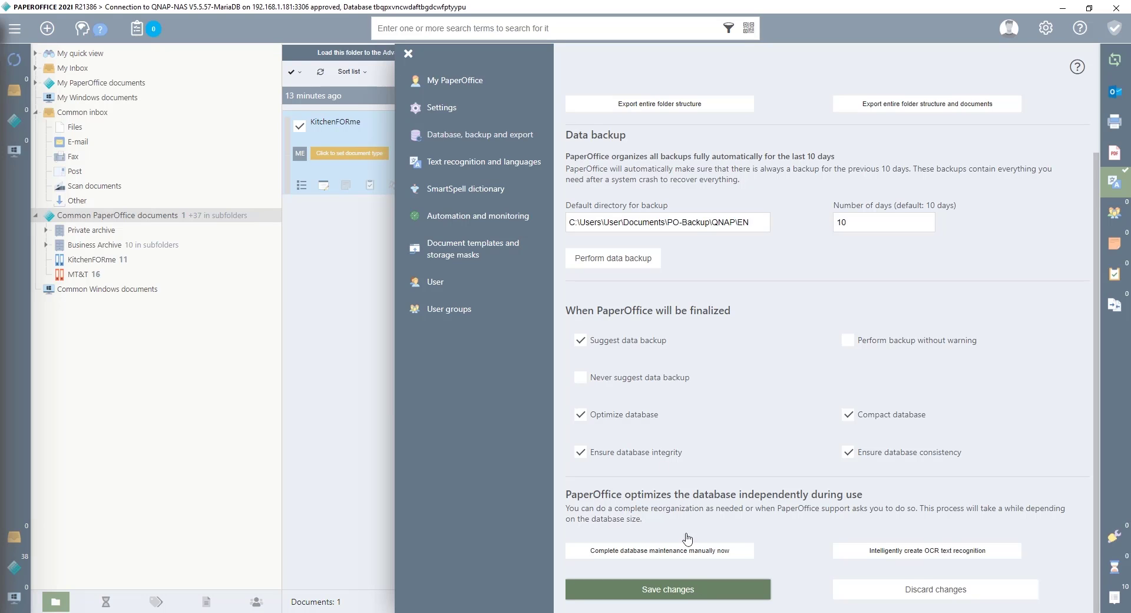
pyautogui.click(409, 53)
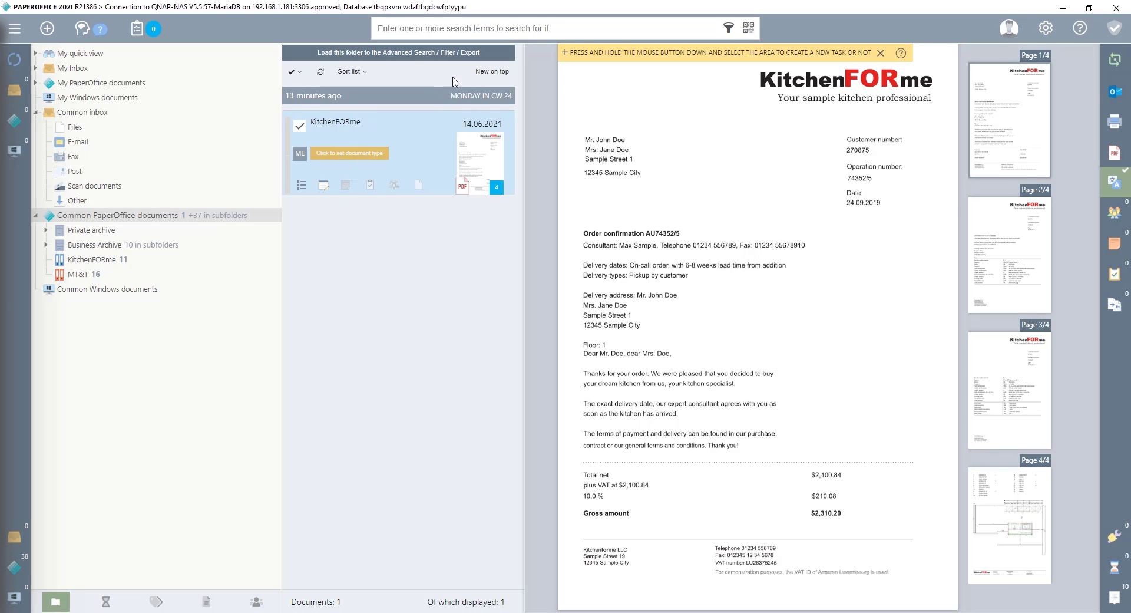
# Exit PaperOffice and perform the planned data backup, acknowledging the note on external database servers.
pyautogui.click(1113, 9)
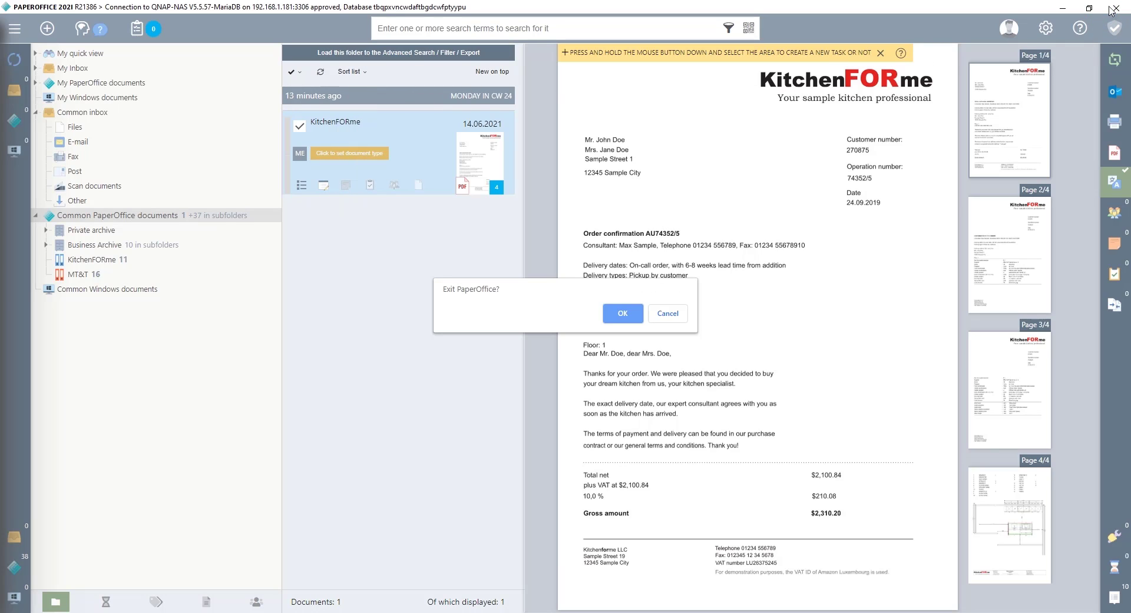
pyautogui.click(626, 314)
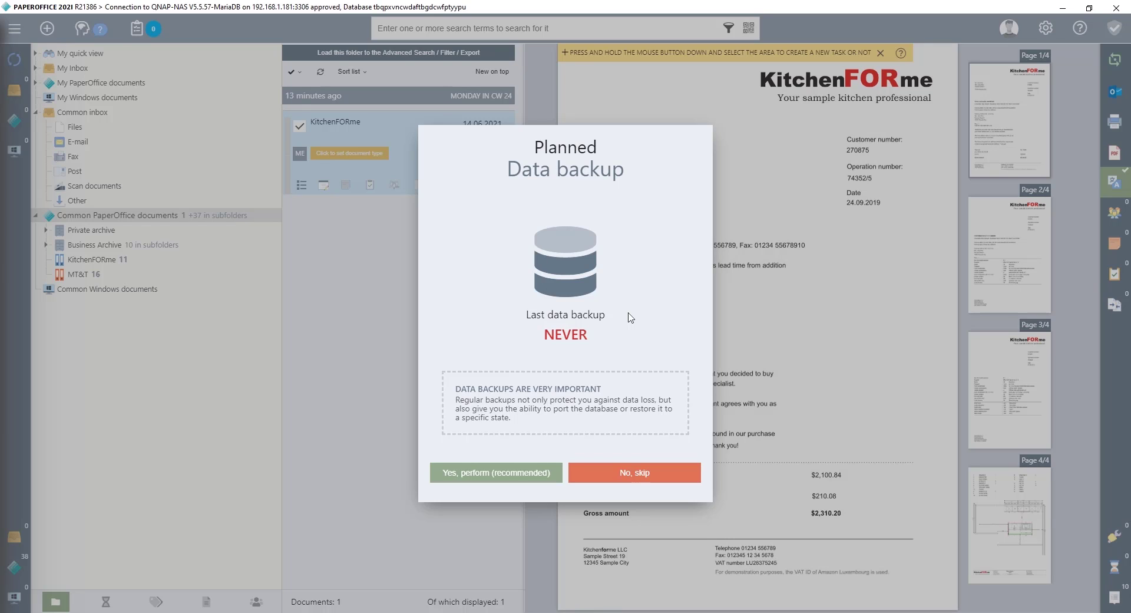
pyautogui.click(514, 471)
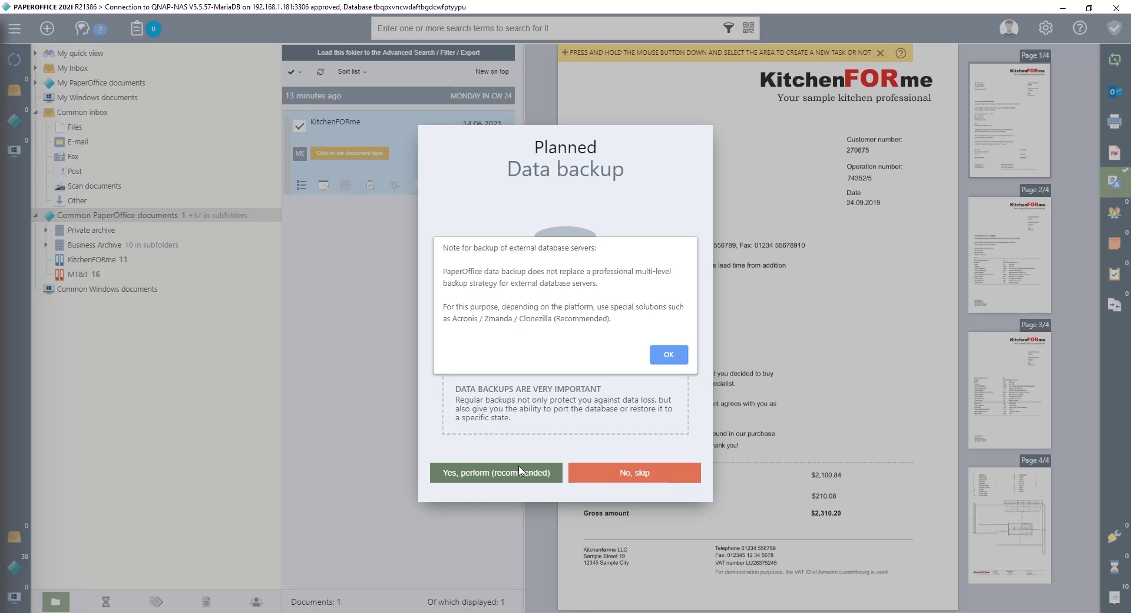
pyautogui.click(670, 356)
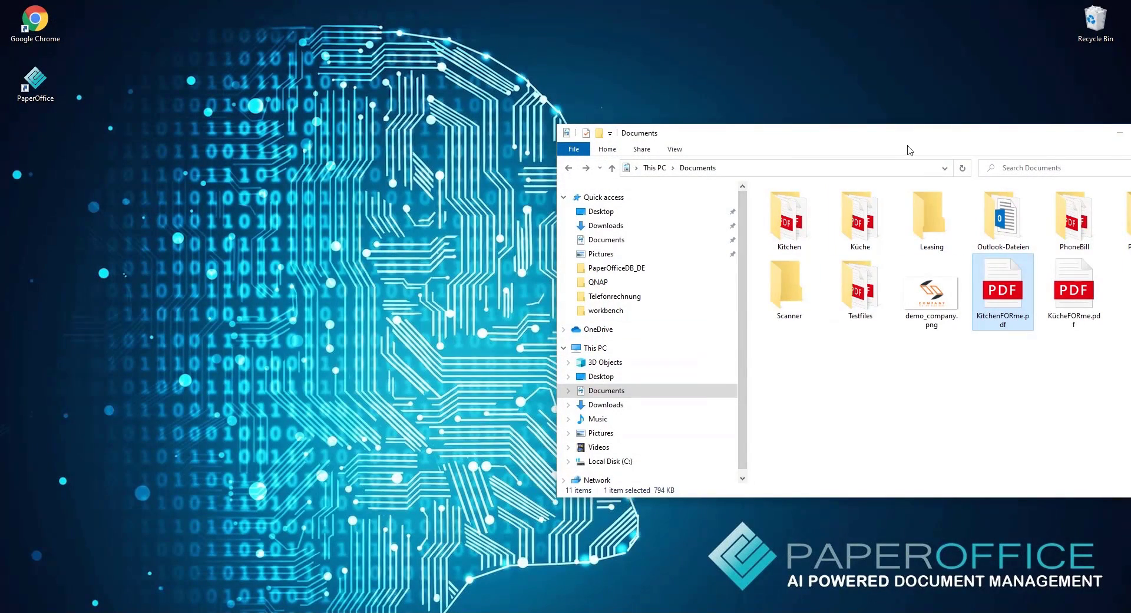
# In File Explorer, open Documents\PO-Backup\QNAP\EN and select the PaperOffice Backup 2021-06-14 16.44.55 folder.
pyautogui.moveTo(898, 133); pyautogui.dragTo(663, 114)
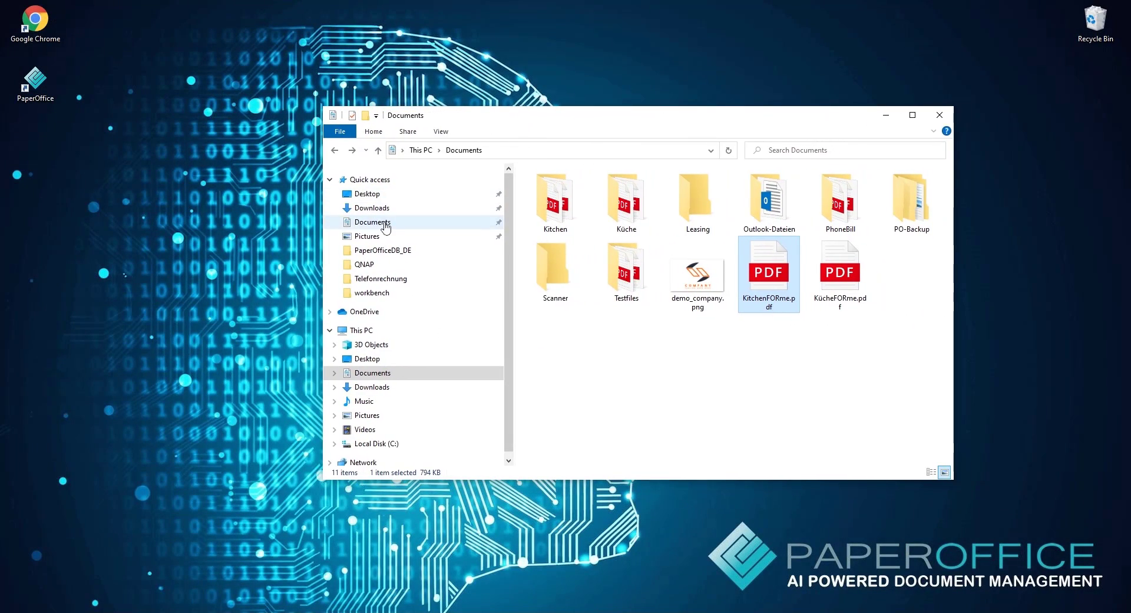
pyautogui.click(378, 150)
pyautogui.doubleClick(549, 236)
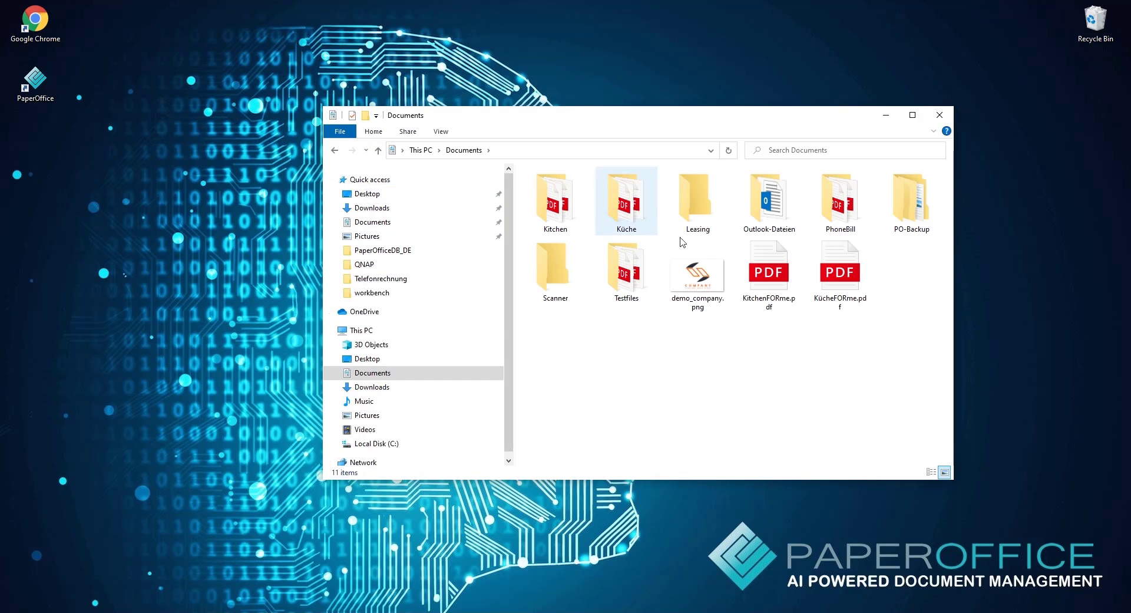
pyautogui.doubleClick(912, 200)
pyautogui.click(607, 188)
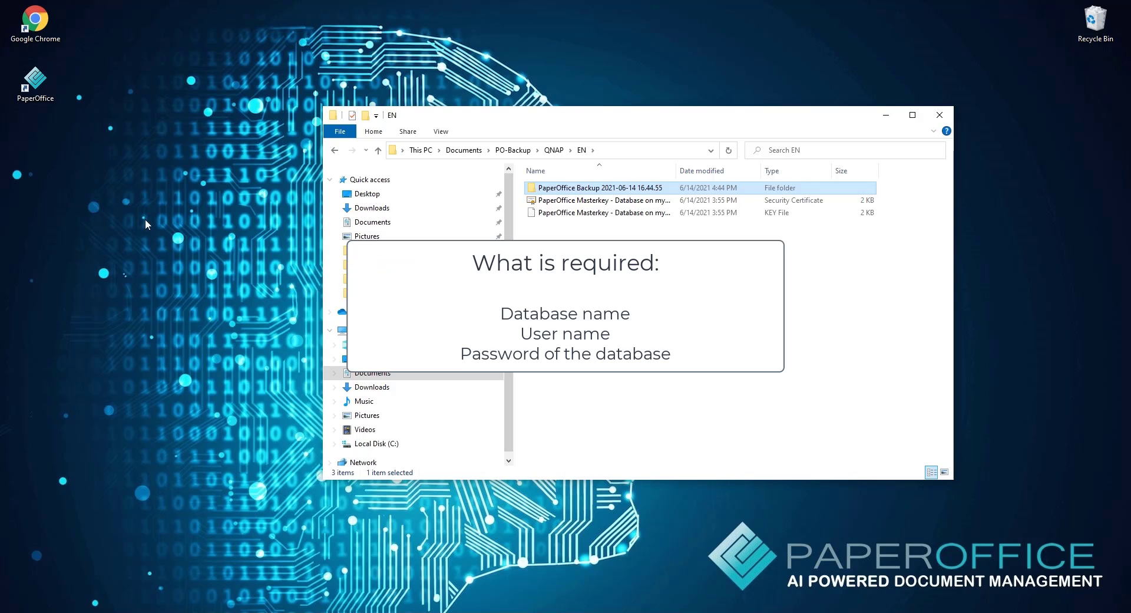
# Start PaperOffice, continue to managing the database connection, and disconnect the database on the QNAP-NAS.
pyautogui.click(34, 92)
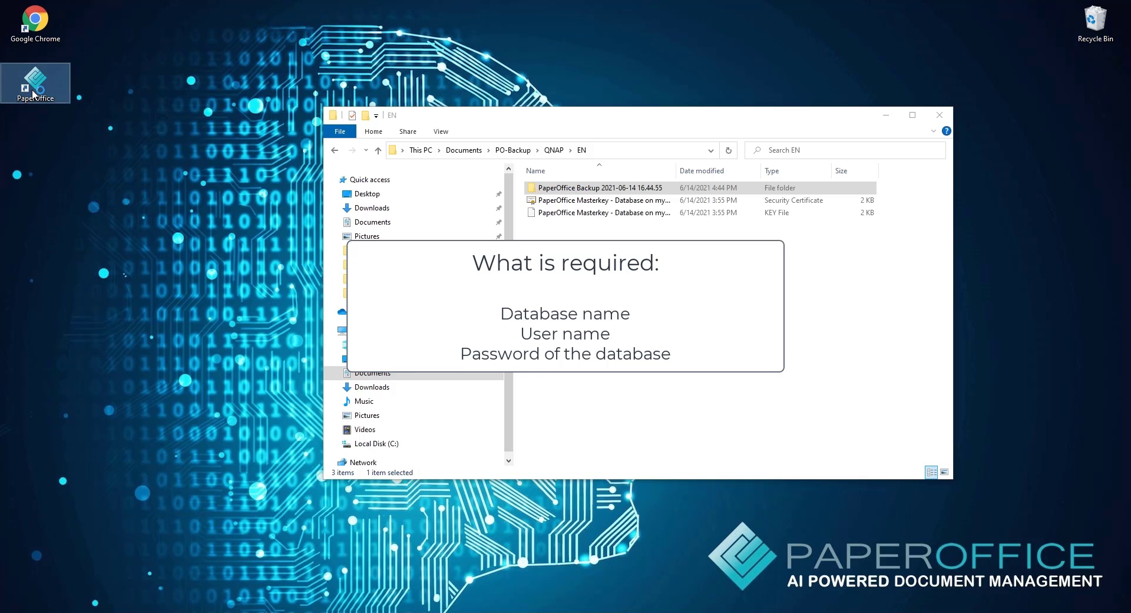
pyautogui.doubleClick(33, 93)
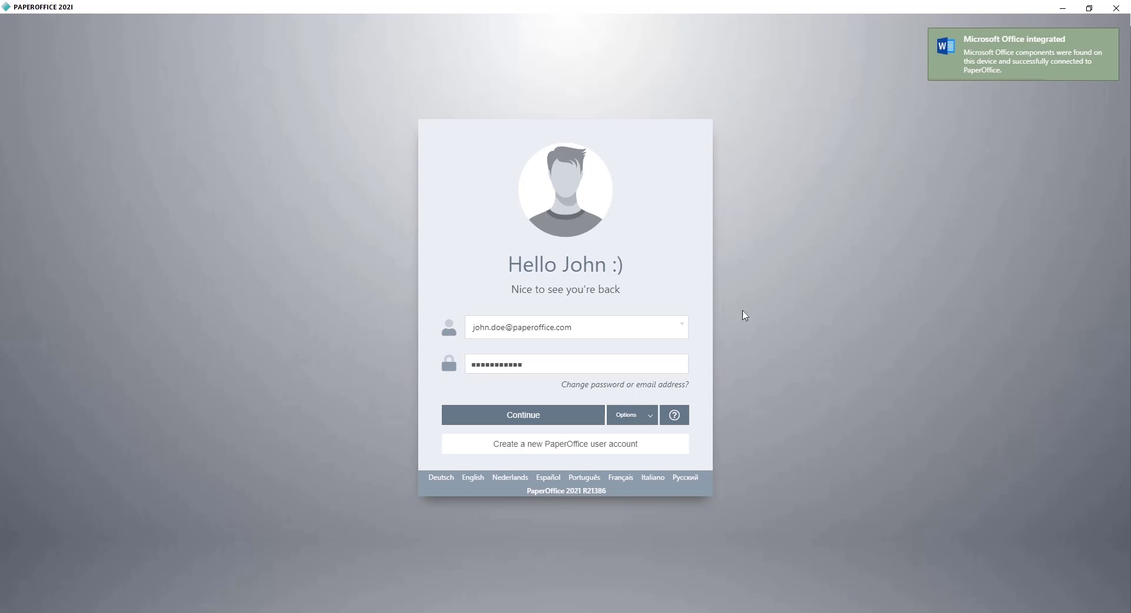
pyautogui.click(654, 414)
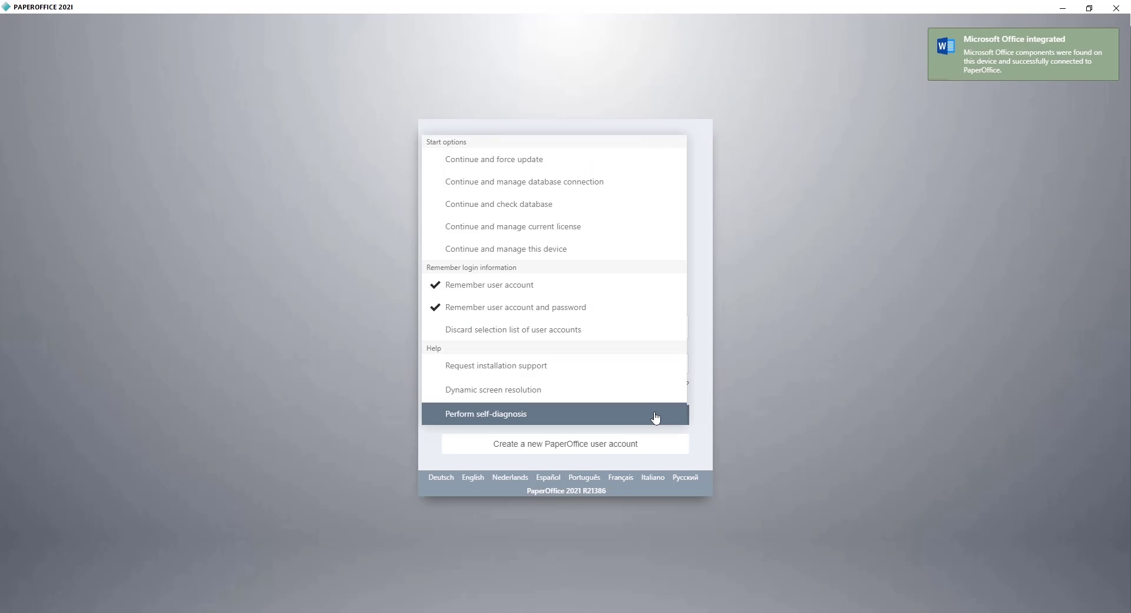
pyautogui.click(601, 183)
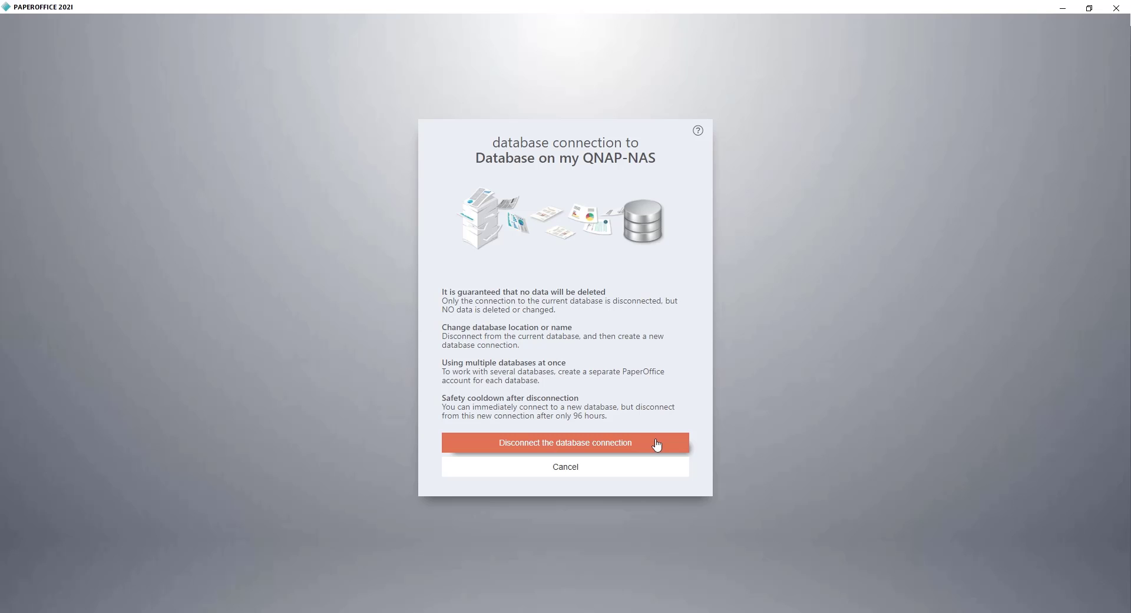
pyautogui.click(657, 444)
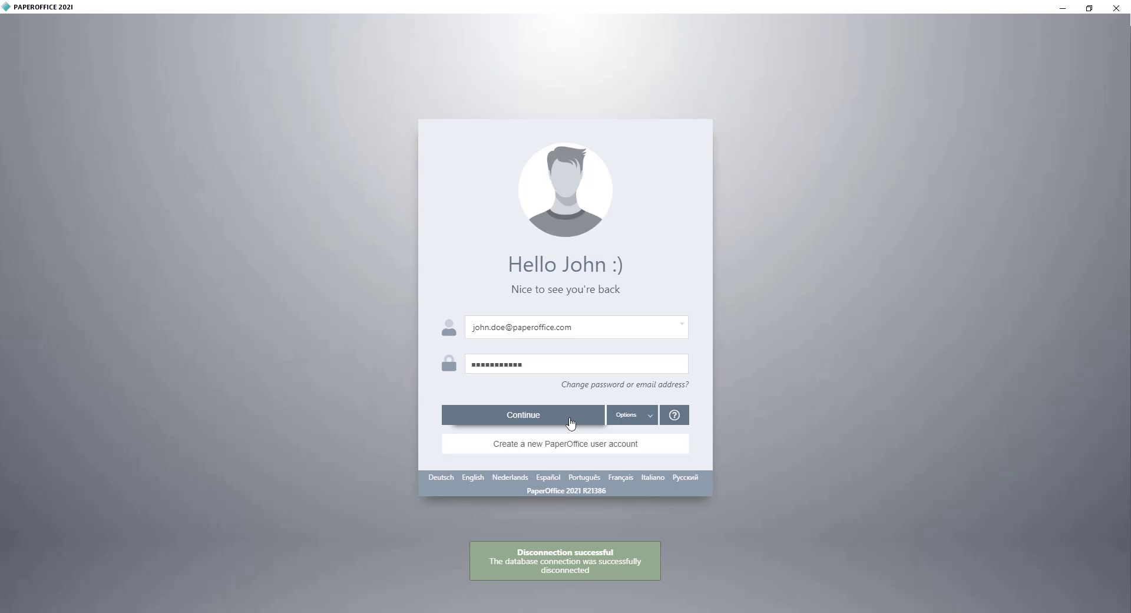
# Log in, start the database manager, and choose to integrate an existing PaperOffice database on a QNAP-NAS.
pyautogui.click(570, 422)
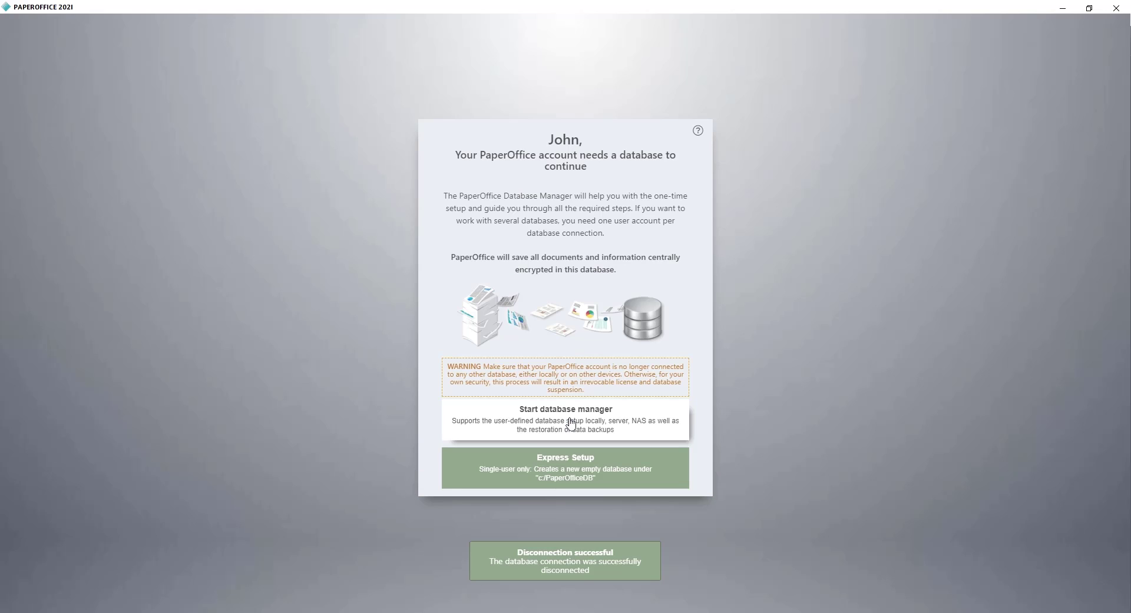
pyautogui.click(602, 426)
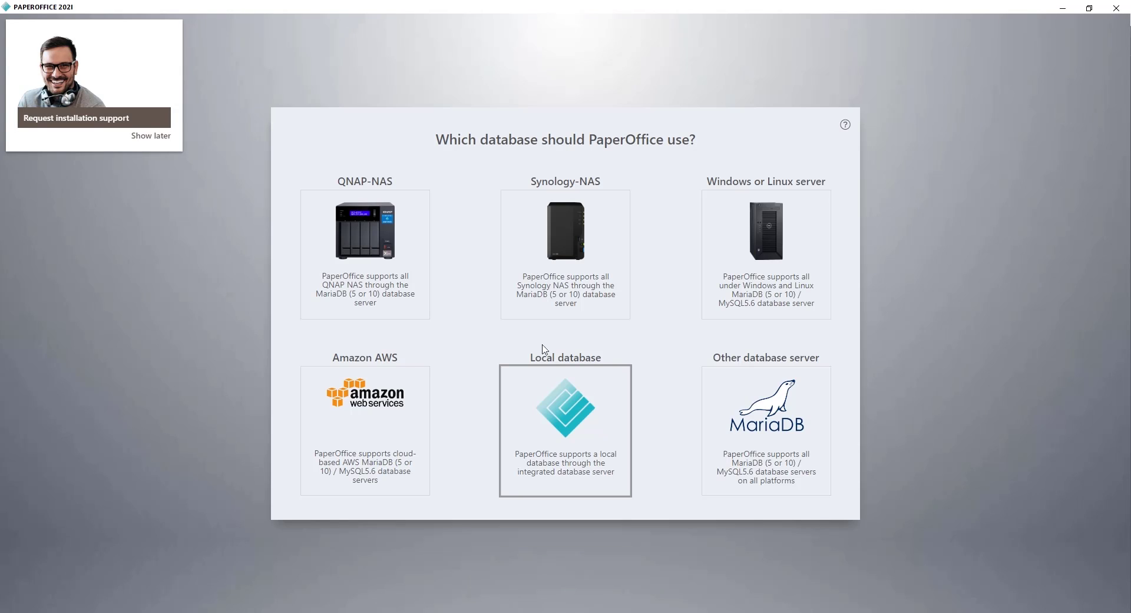
pyautogui.click(396, 253)
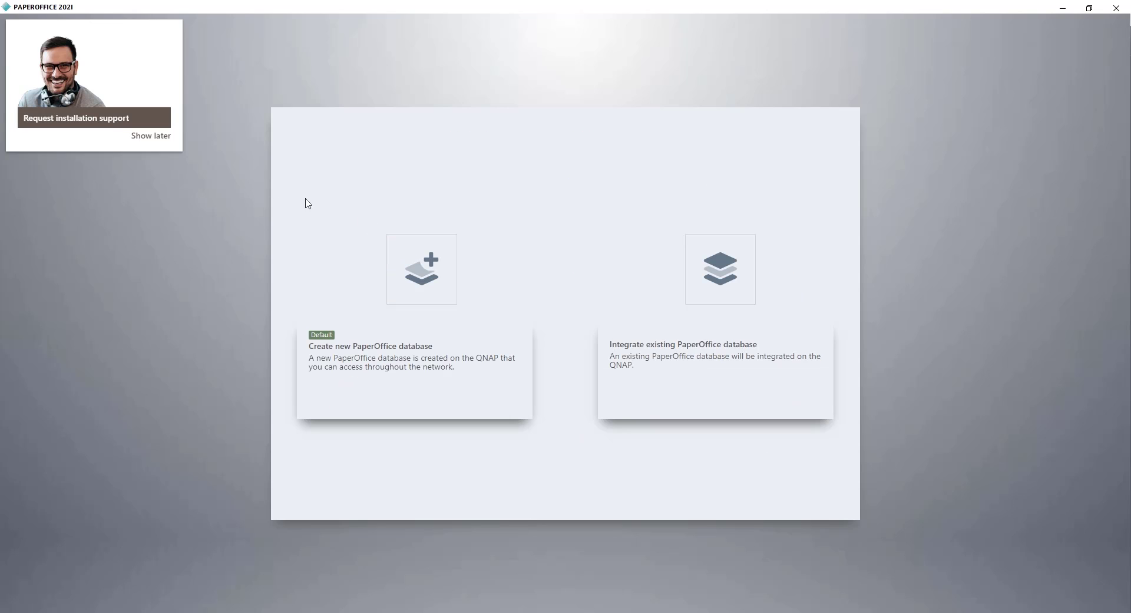
pyautogui.click(160, 135)
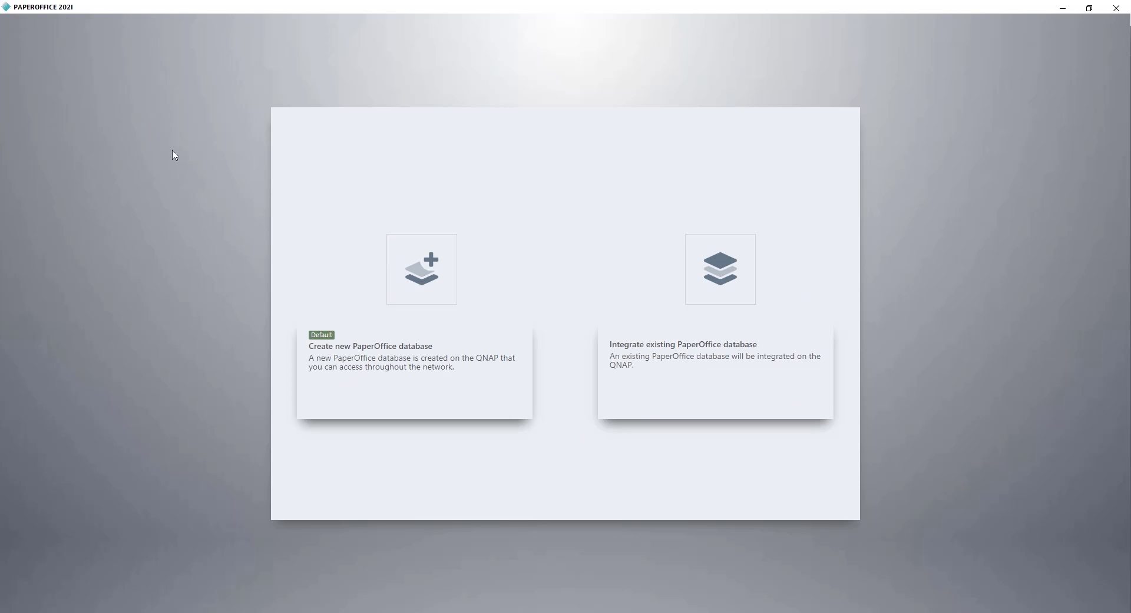
pyautogui.click(712, 270)
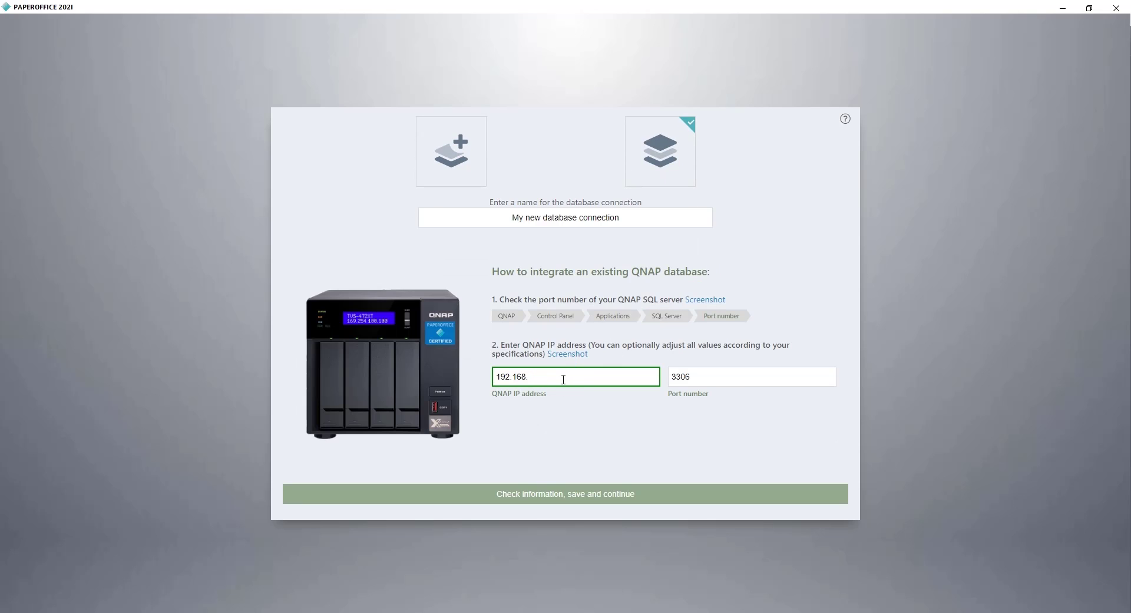
# Enter the QNAP IP address 192.168.1.181 with port number 3306, and check and save the connection information.
pyautogui.write('1.181')
pyautogui.click(738, 377)
pyautogui.click(675, 498)
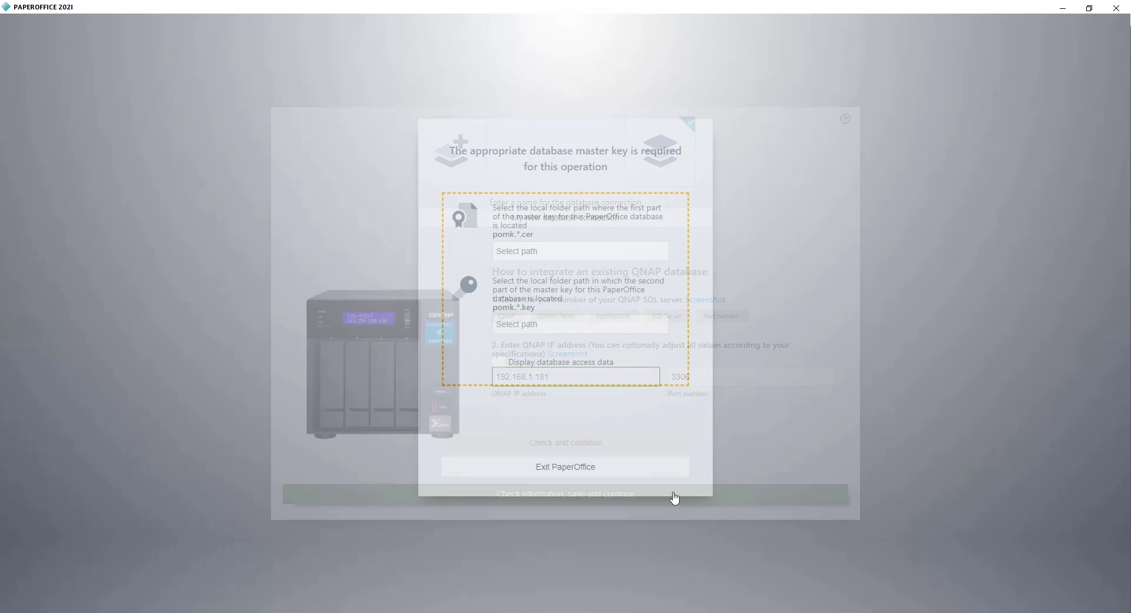
# Load both master key files from the QNAP\EN backup folder and check them with Display database access data enabled.
pyautogui.click(576, 248)
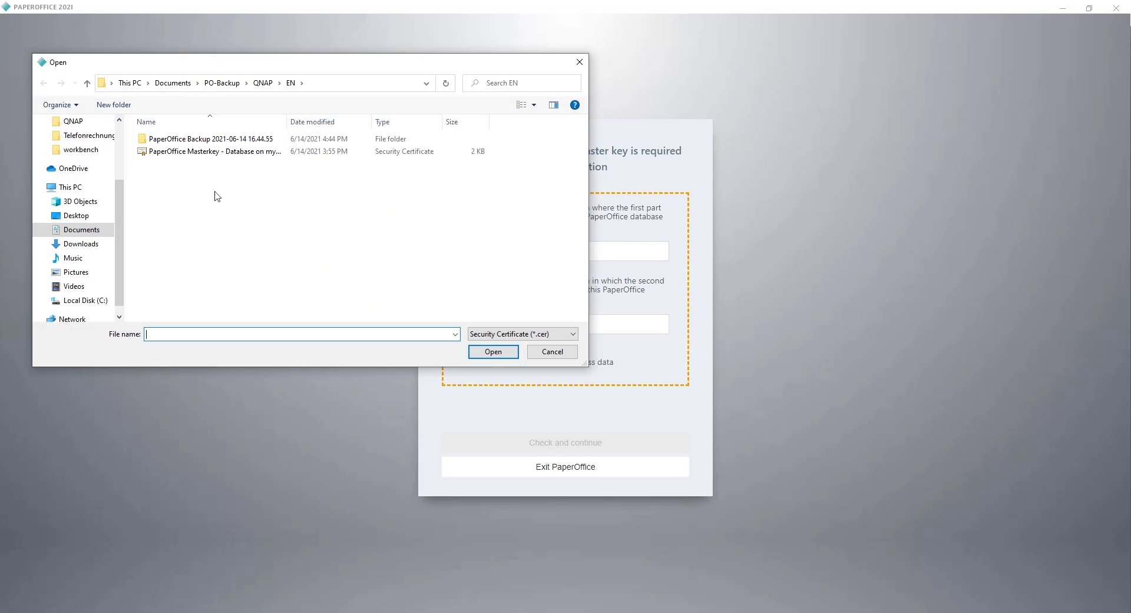
pyautogui.click(197, 153)
pyautogui.click(494, 354)
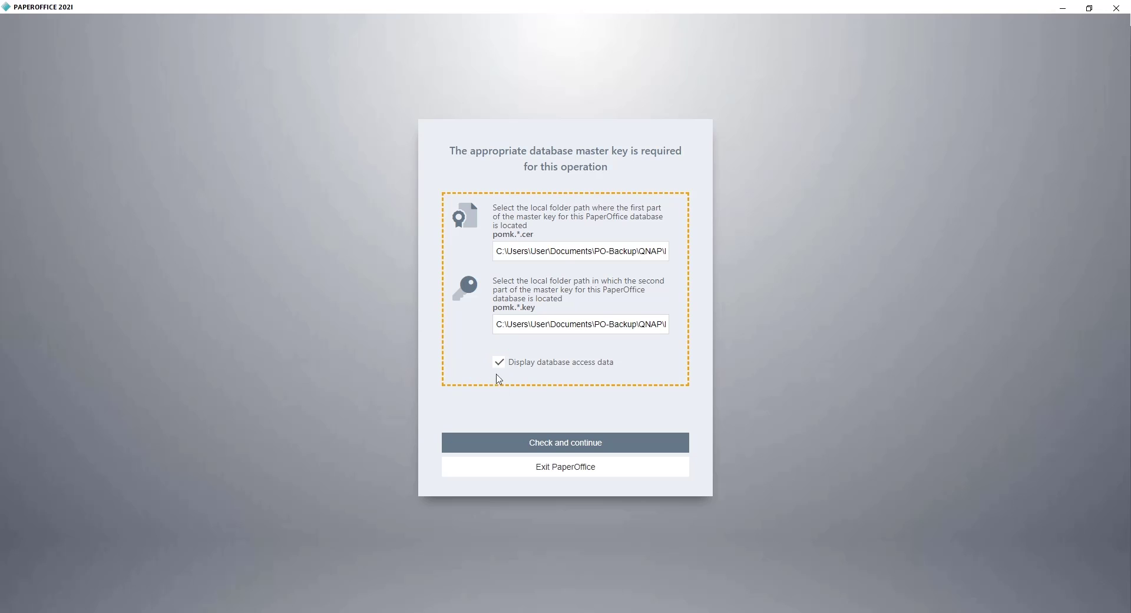
pyautogui.click(641, 449)
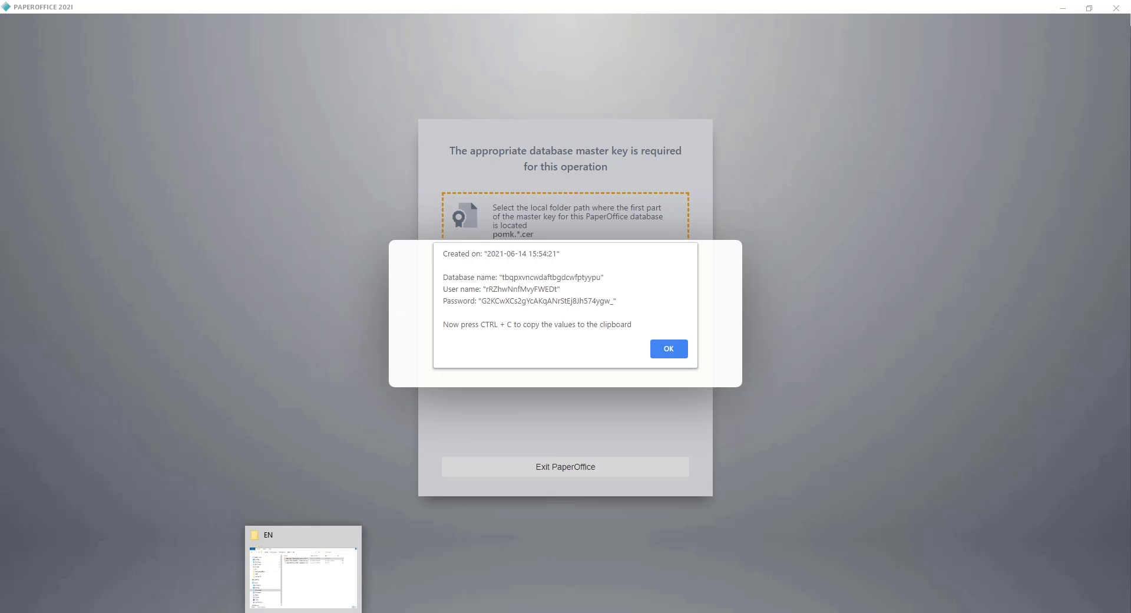
# Create a new text document named DBQNAP in the QNAP\EN backup folder and open it.
pyautogui.click(303, 612)
pyautogui.rightClick(607, 334)
pyautogui.click(669, 473)
pyautogui.click(785, 571)
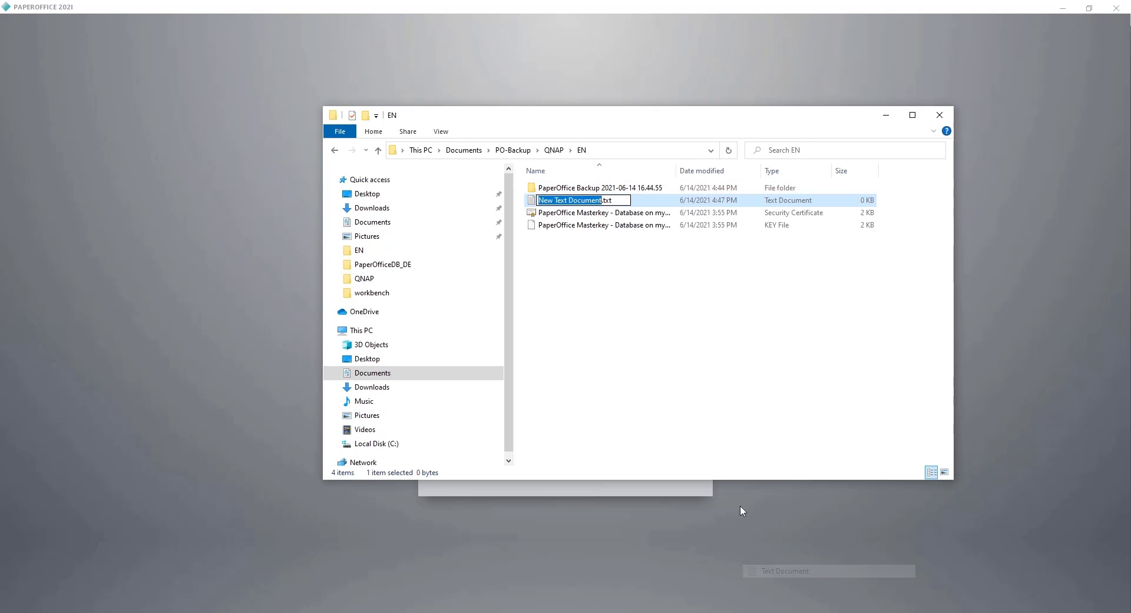
pyautogui.write('DBQNAP')
pyautogui.press('Return')
pyautogui.press('Return')
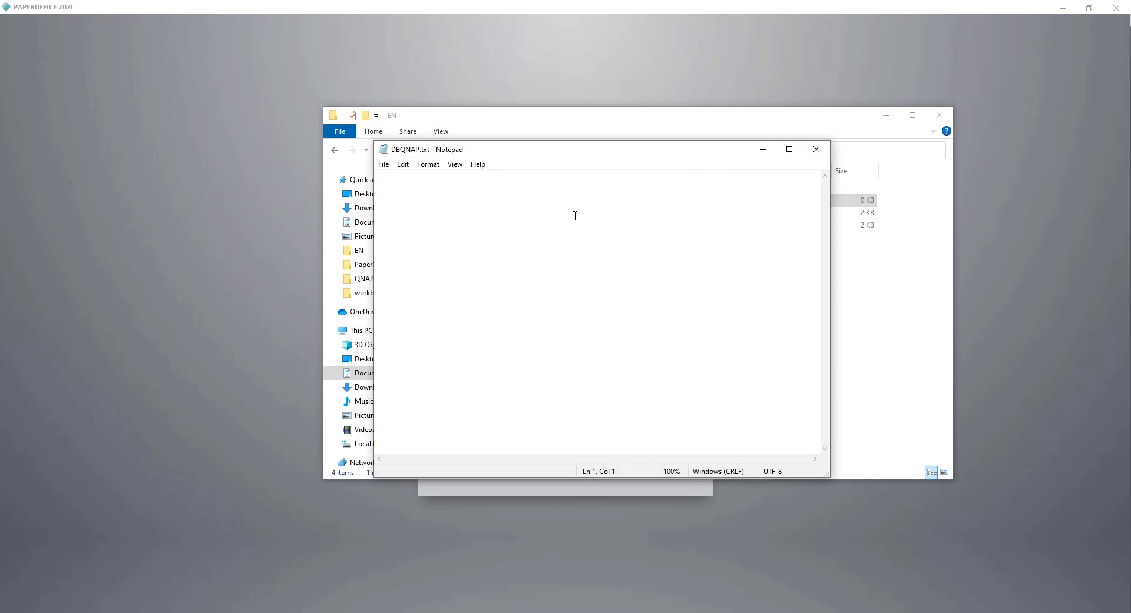
# Paste the database name, user name and password into DBQNAP.txt on separate lines, save it, and acknowledge the access data in PaperOffice.
pyautogui.hotkey('ctrl', 'v')
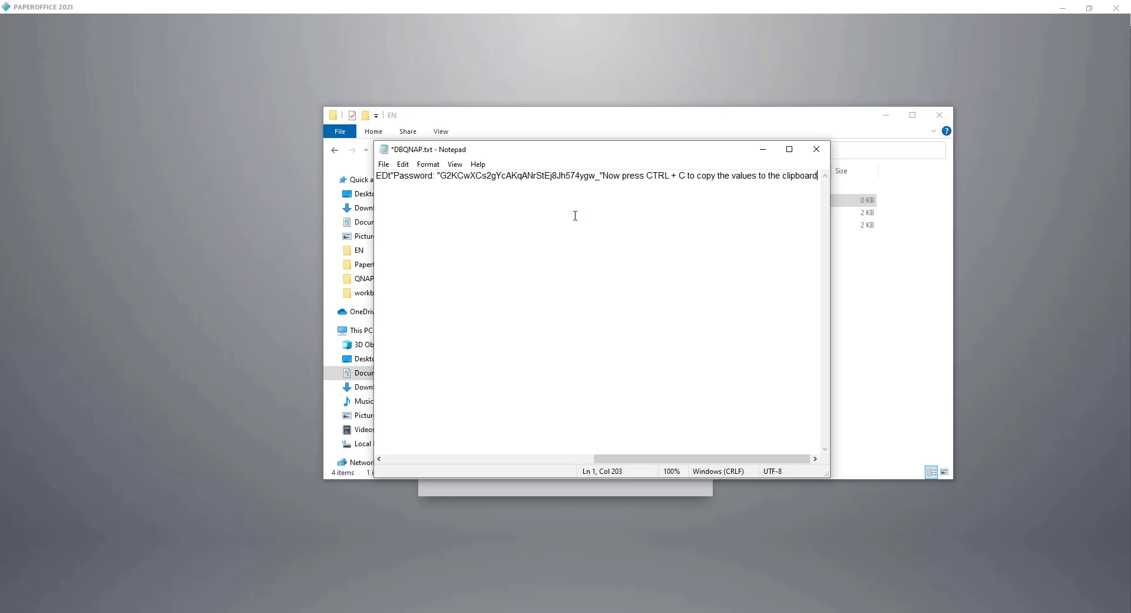
pyautogui.moveTo(614, 458); pyautogui.dragTo(406, 458)
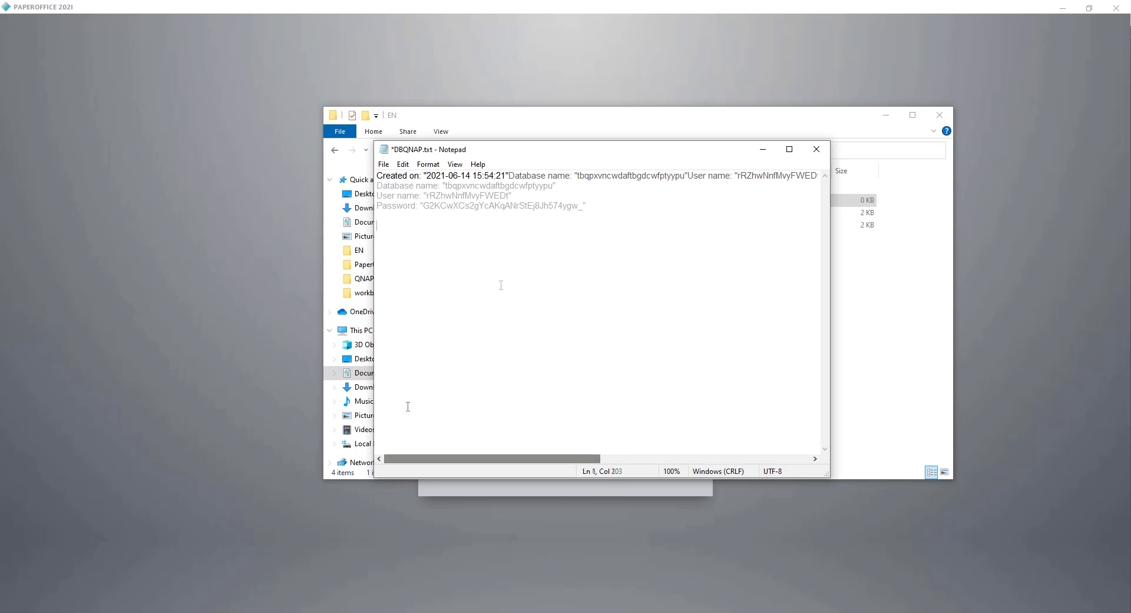
pyautogui.click(813, 152)
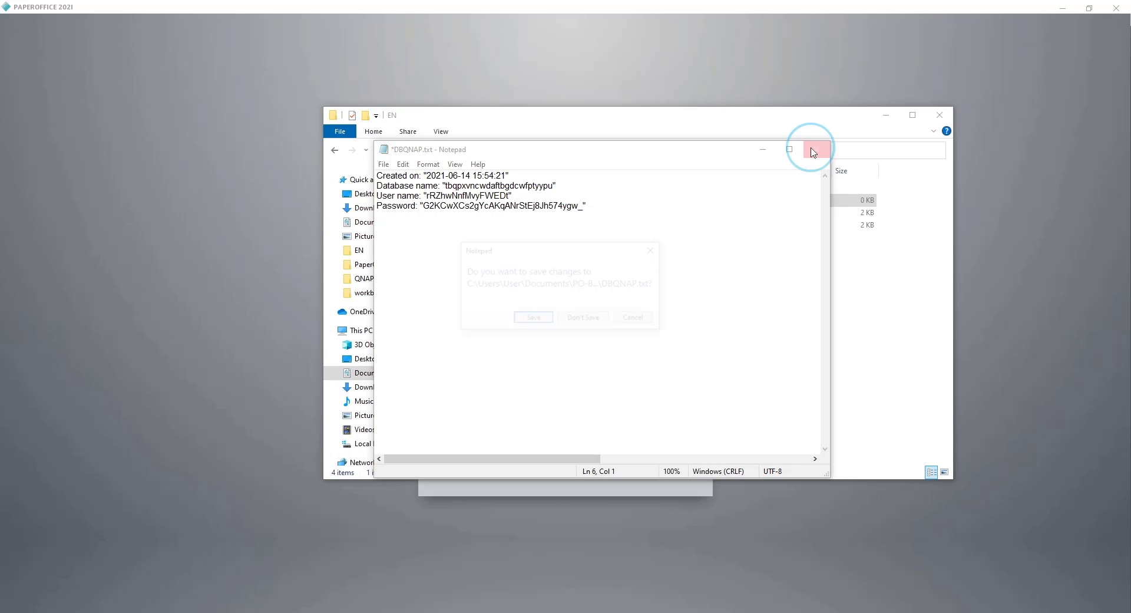
pyautogui.click(533, 319)
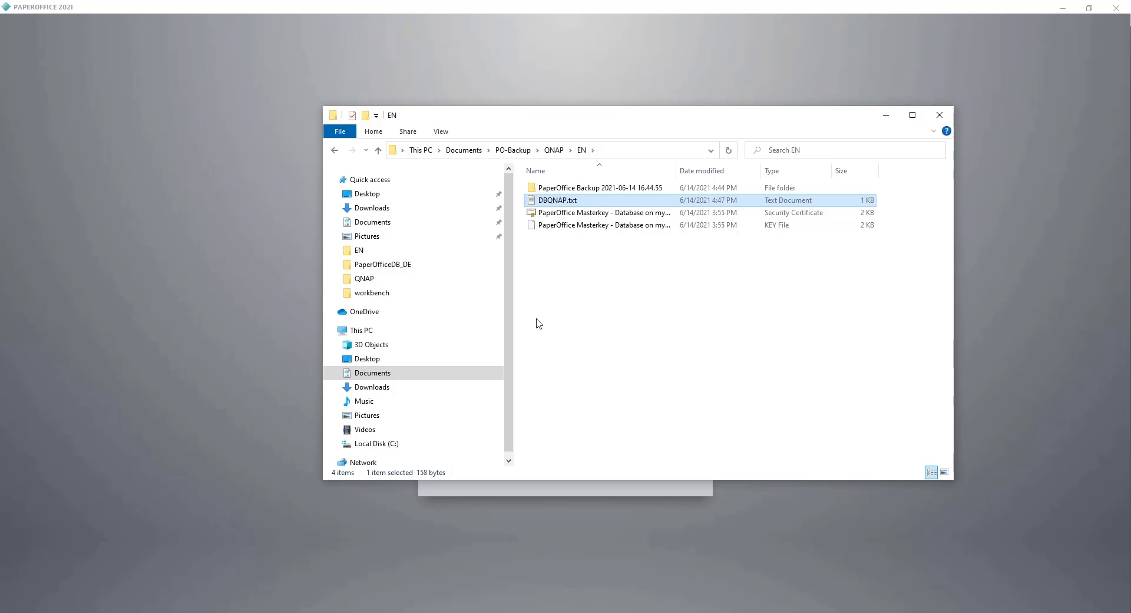
pyautogui.click(1031, 291)
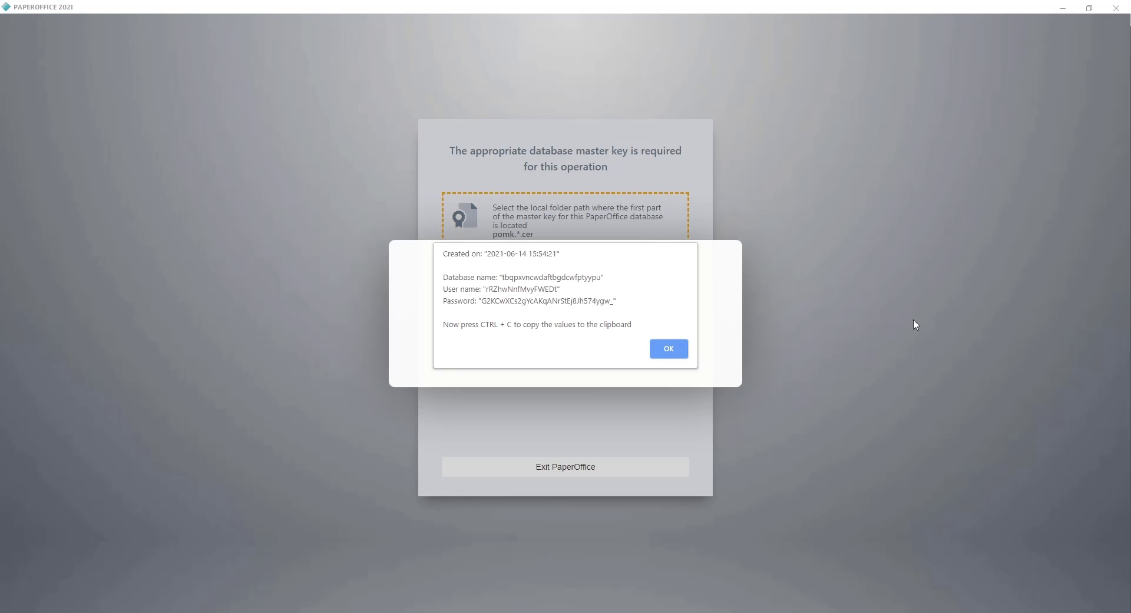
pyautogui.click(680, 355)
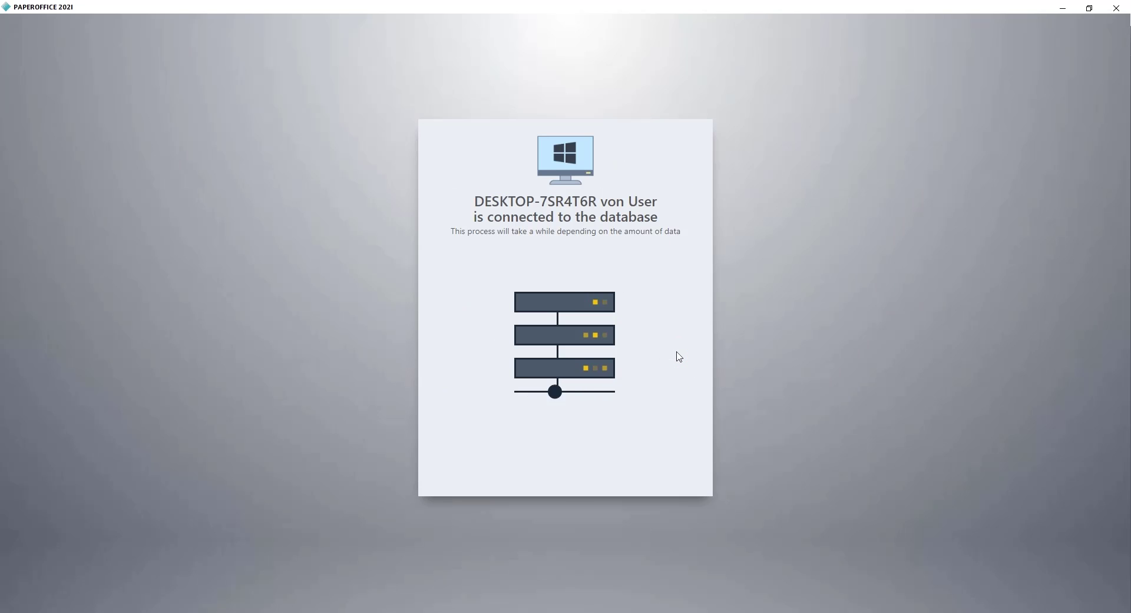